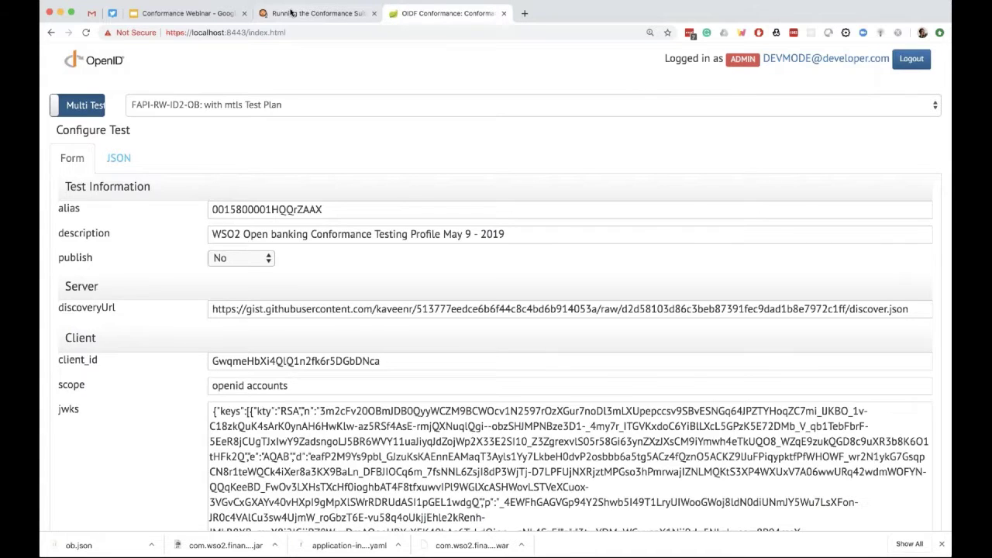
Step: Review the Running the Conformance Suite documentation, covering certificate generation, API Manager and Key Manager configurations
left_click(291, 12)
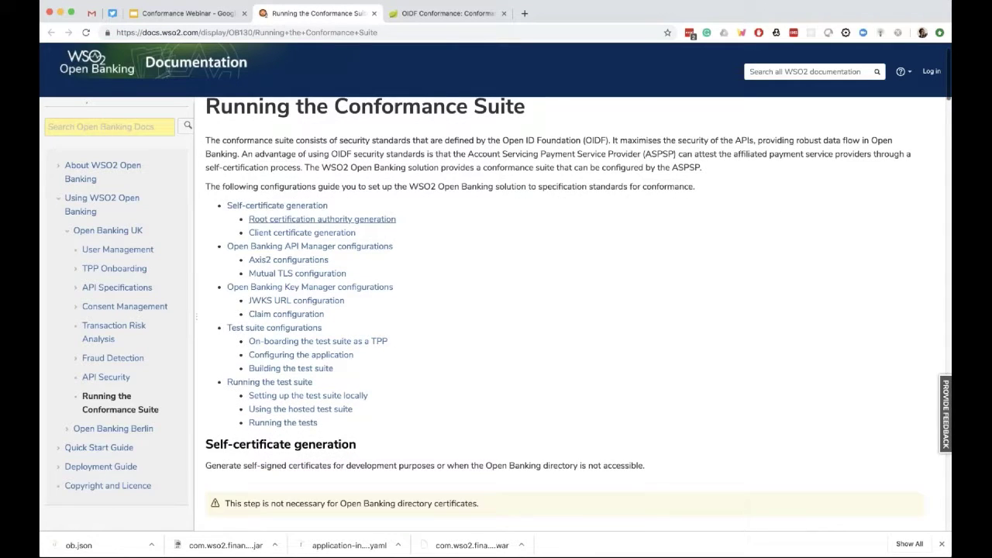
scroll(569, 310, "down", 4)
scroll(578, 314, "down", 10)
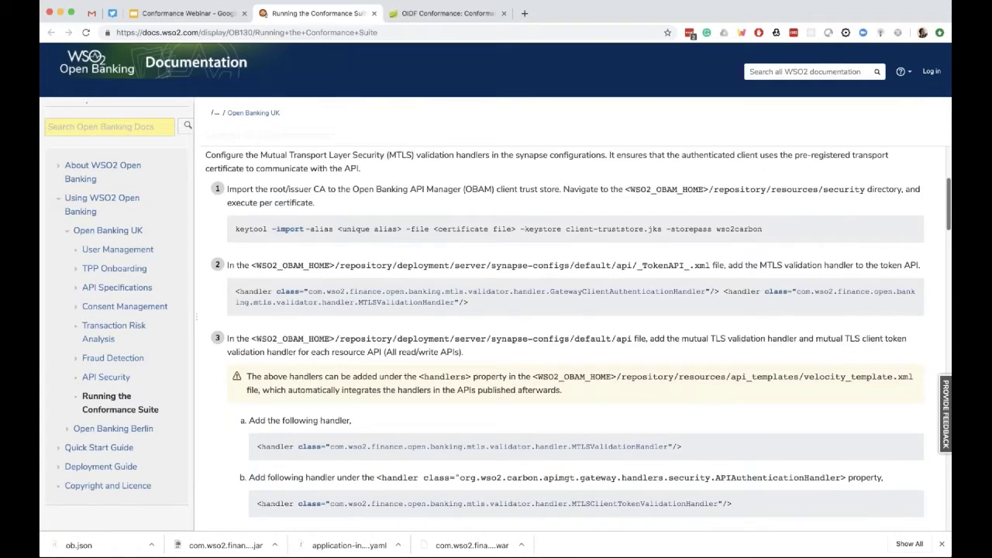
scroll(577, 313, "up", 3)
scroll(569, 333, "up", 5)
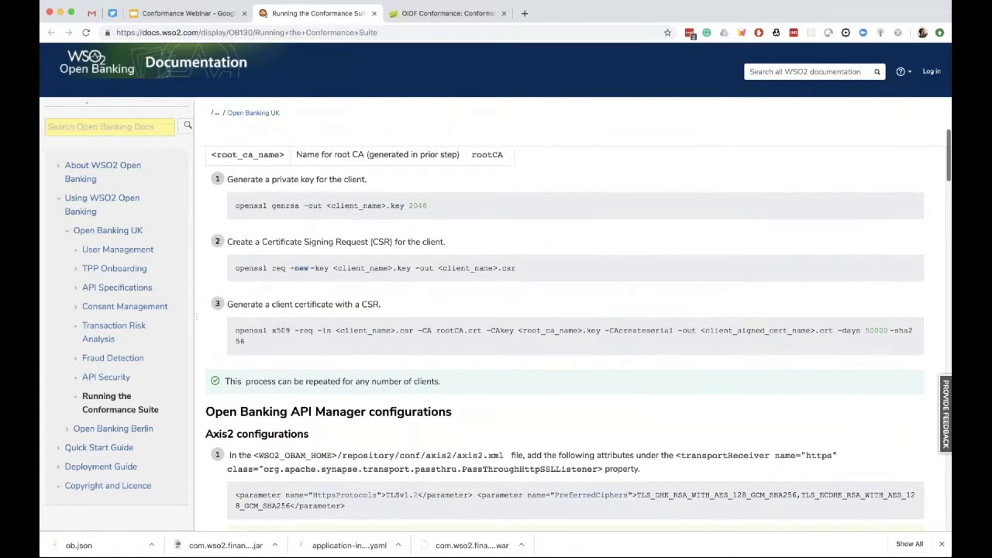
scroll(564, 310, "down", 17)
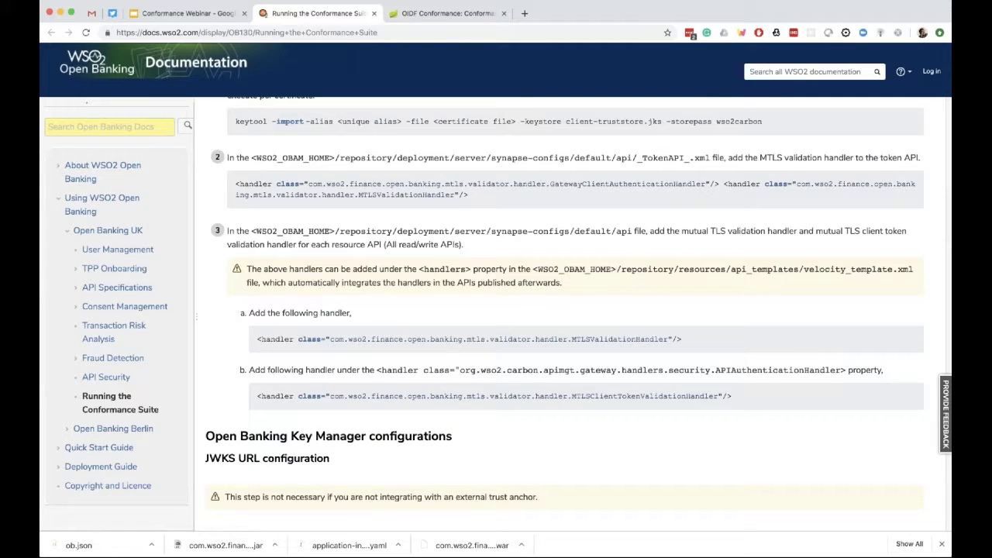
scroll(579, 314, "down", 1)
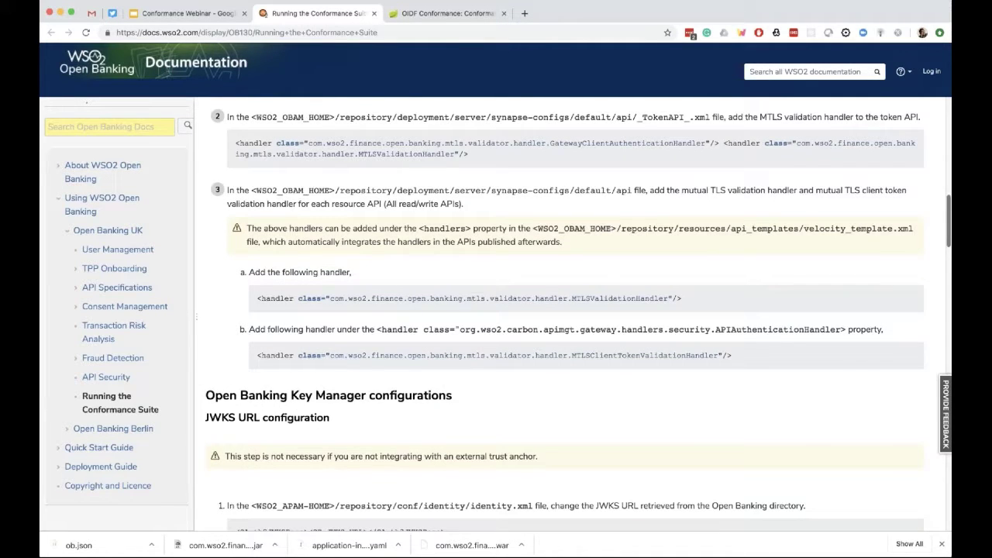
scroll(574, 310, "down", 2)
Step: Return to the OIDF conformance page and examine the JSON configuration's server, client, mtls and resource sections
key("ctrl+Tab")
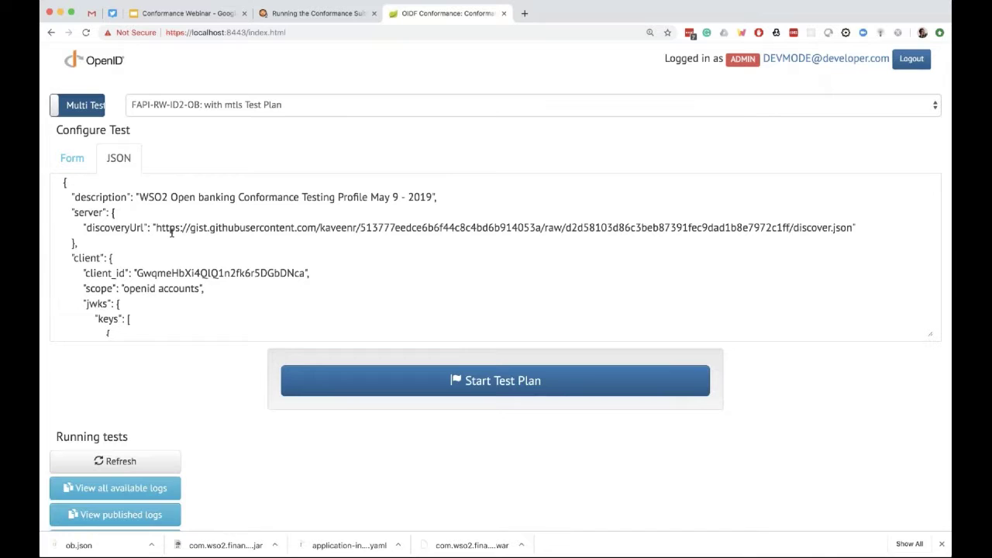
left_click(171, 233)
scroll(200, 242, "down", 2)
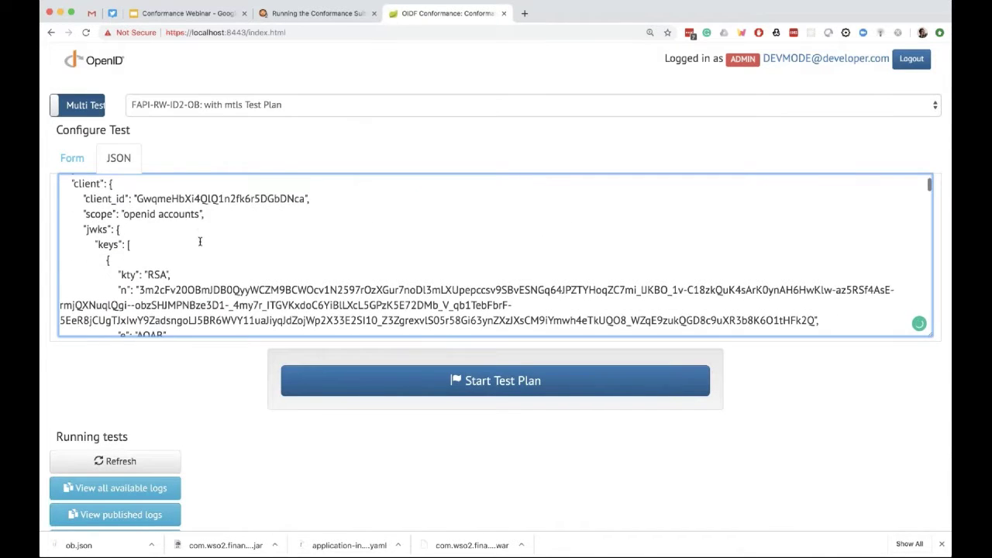
scroll(200, 242, "down", 2)
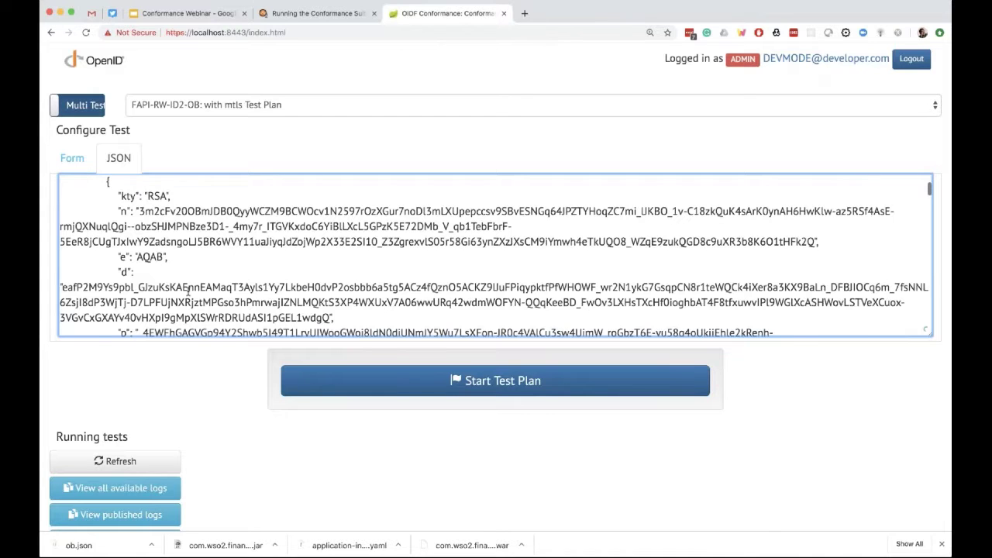
scroll(188, 290, "down", 1)
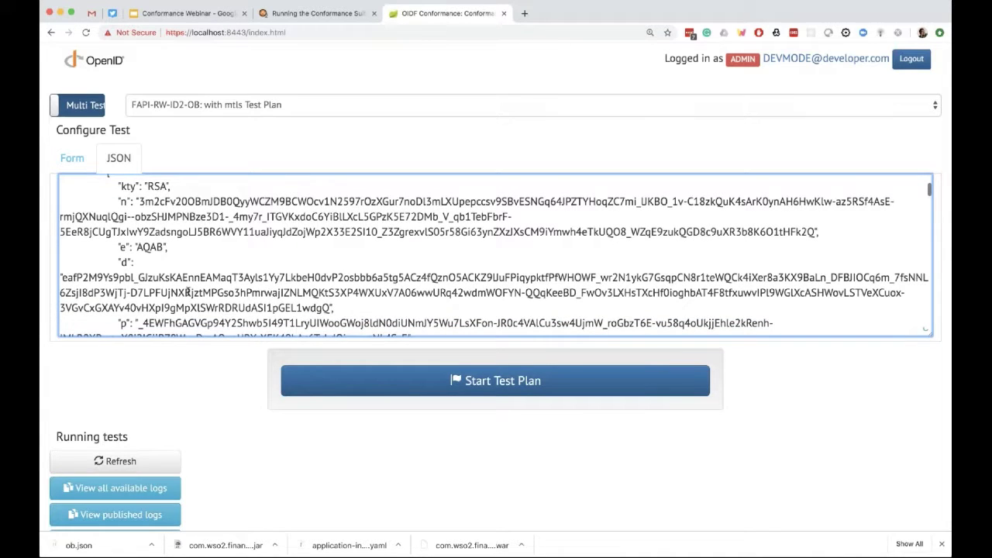
scroll(187, 293, "down", 8)
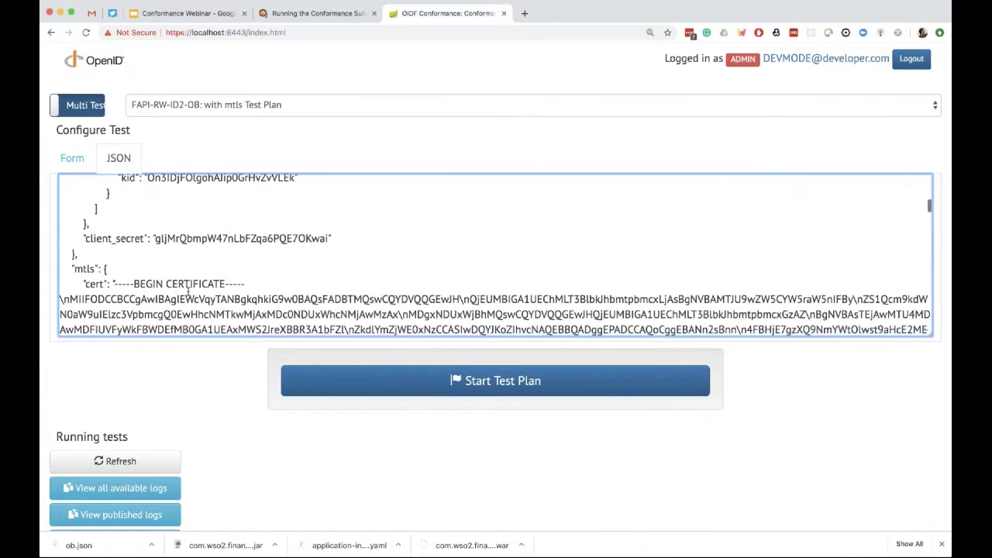
scroll(188, 290, "down", 8)
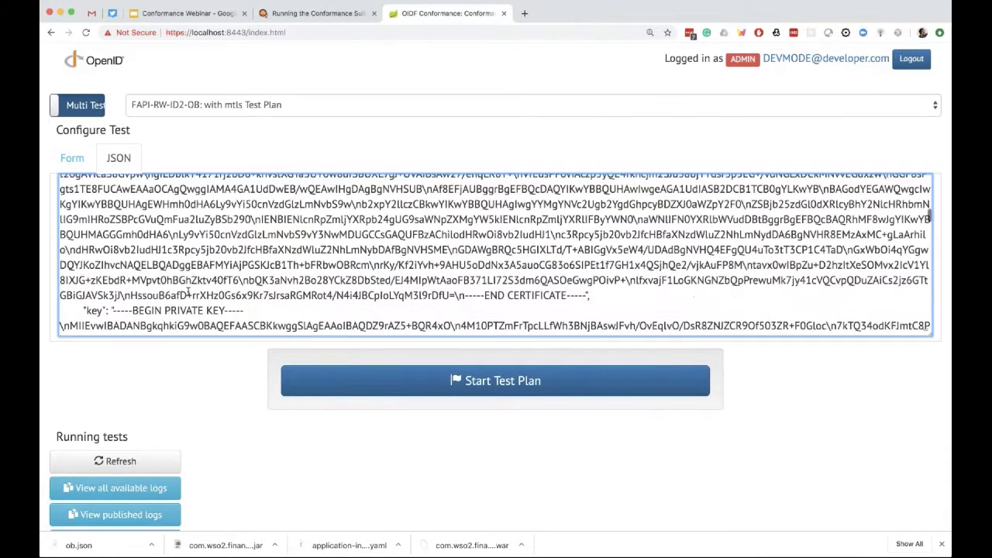
scroll(188, 292, "down", 10)
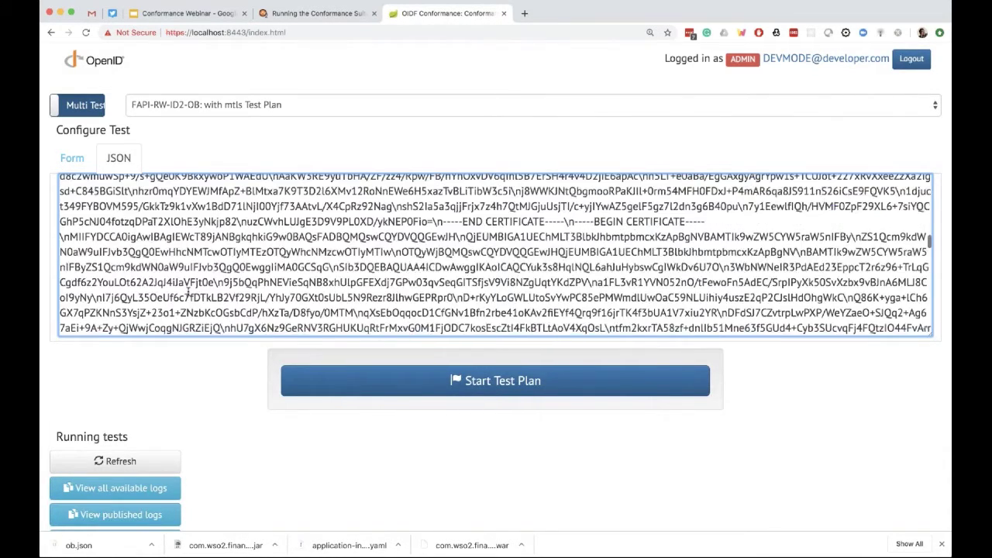
scroll(188, 291, "down", 1)
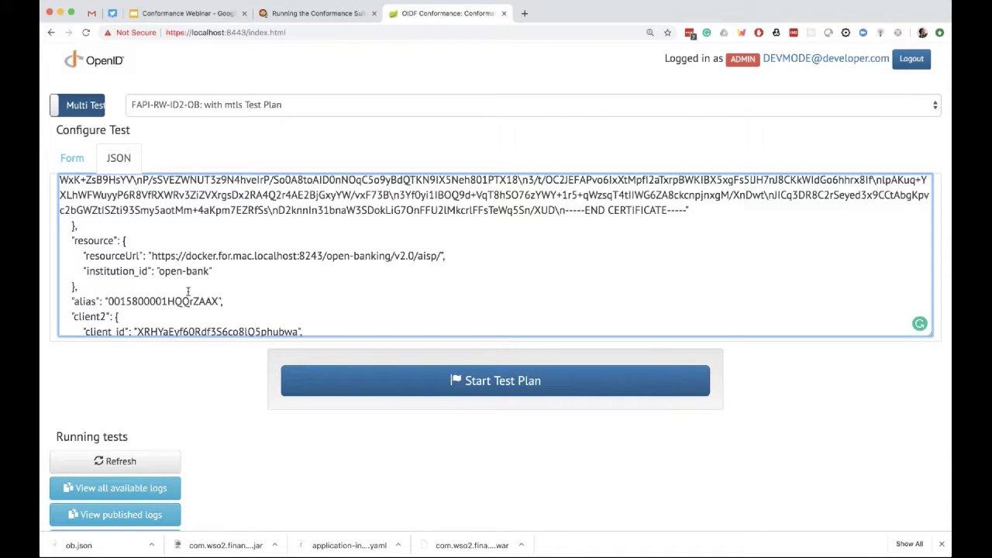
Step: Check the test plan selection and examine the client2 and certificate sections of the JSON configuration
left_click(197, 106)
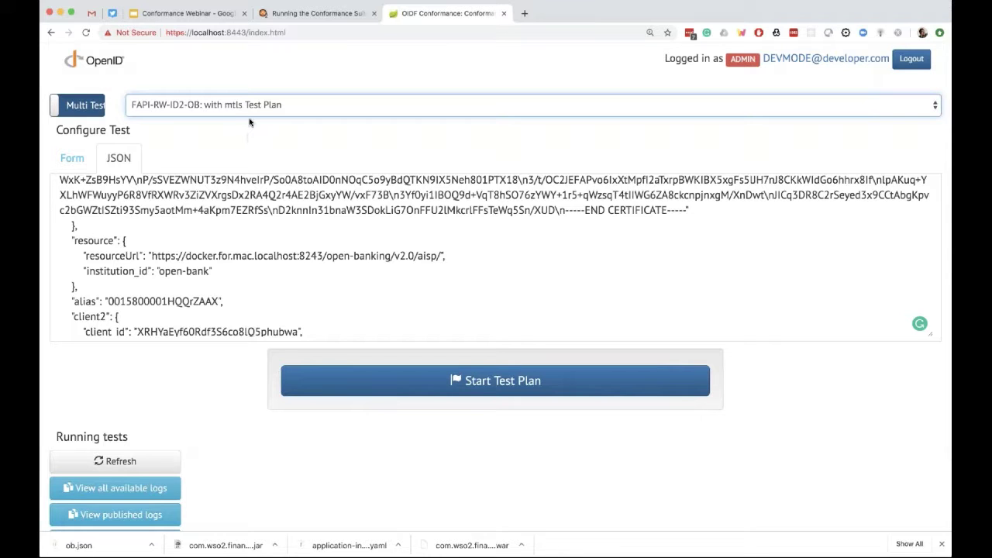
scroll(239, 253, "down", 8)
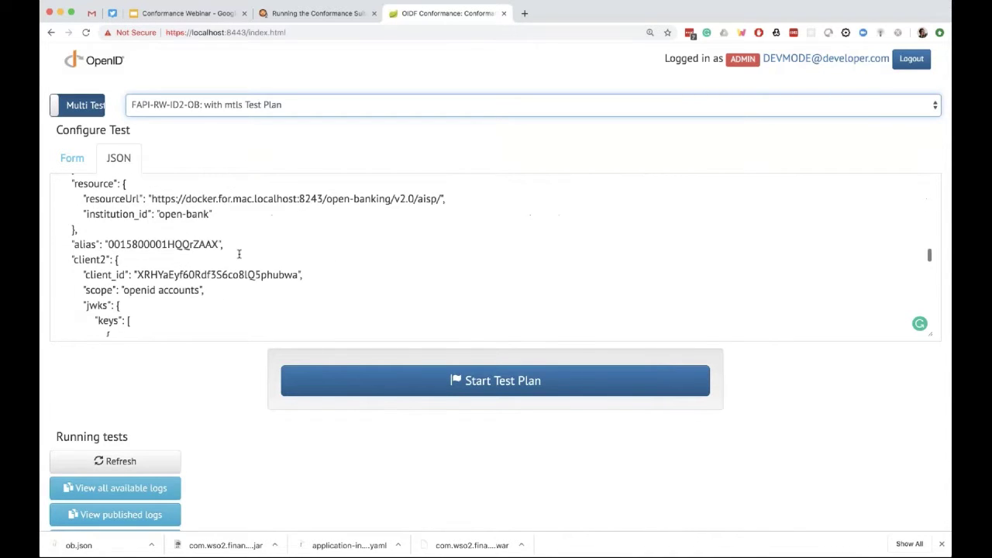
scroll(239, 253, "down", 5)
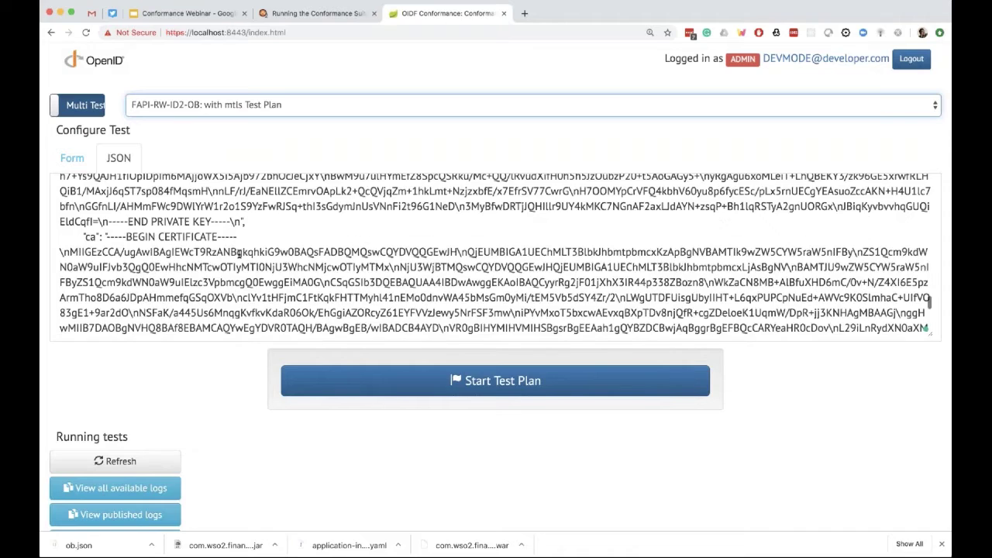
scroll(238, 253, "down", 2)
scroll(239, 254, "up", 15)
scroll(239, 253, "down", 6)
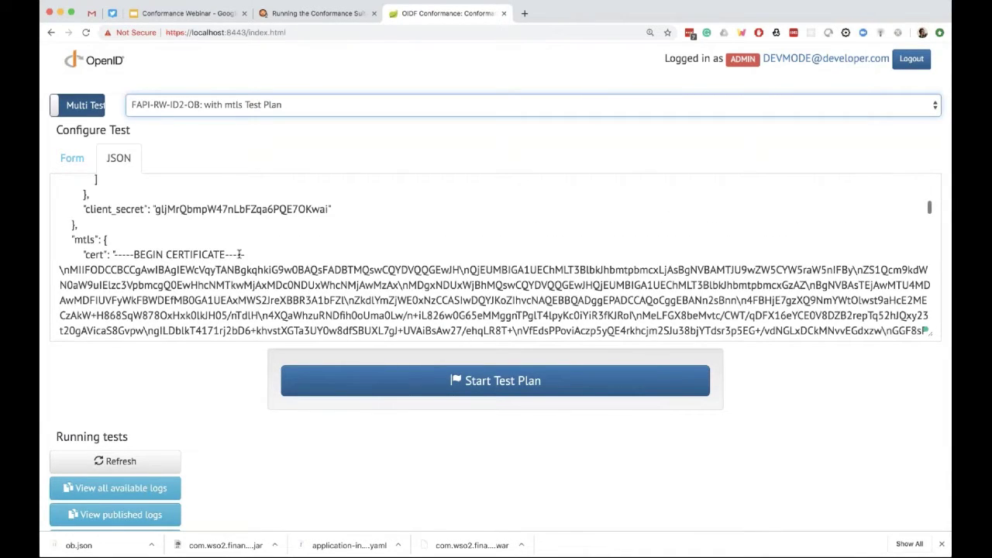
scroll(239, 254, "down", 10)
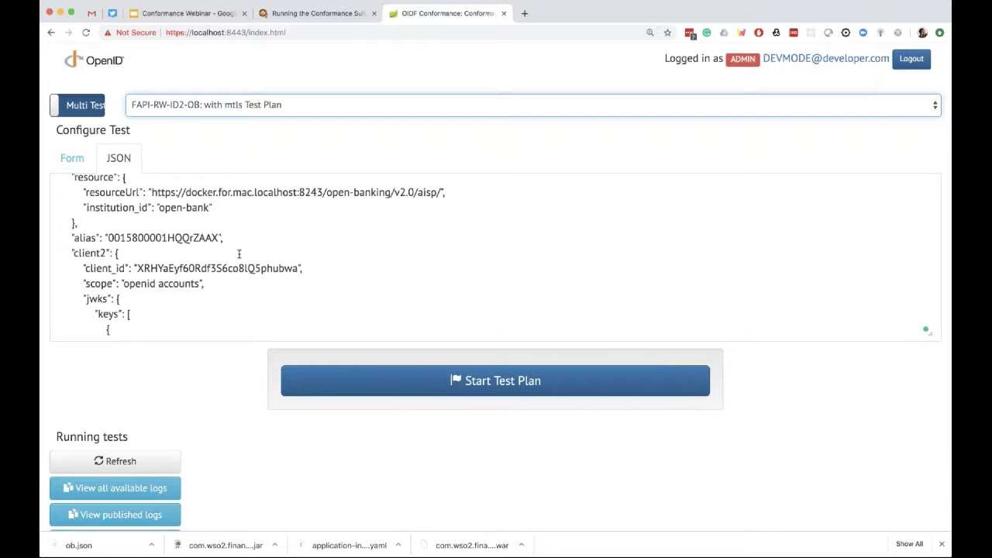
Step: Start the FAPI-RW-ID2-OB: with mtls test plan and run its fapi-rw-id2-ob-with-mtls test
left_click(450, 382)
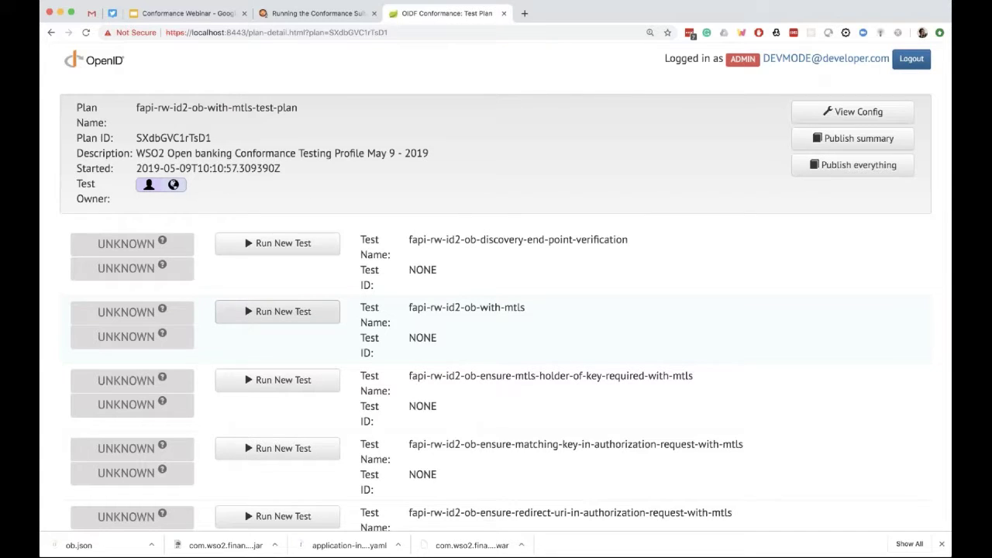
left_click(277, 310)
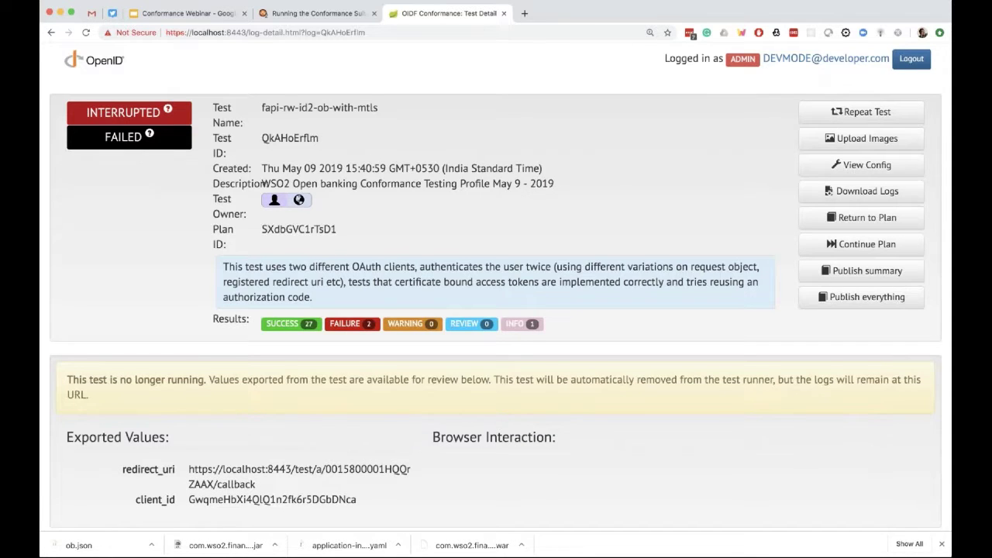
Step: Inspect the test's log entries, including the details of the CallTokenEndpoint HTTP response
scroll(495, 279, "down", 20)
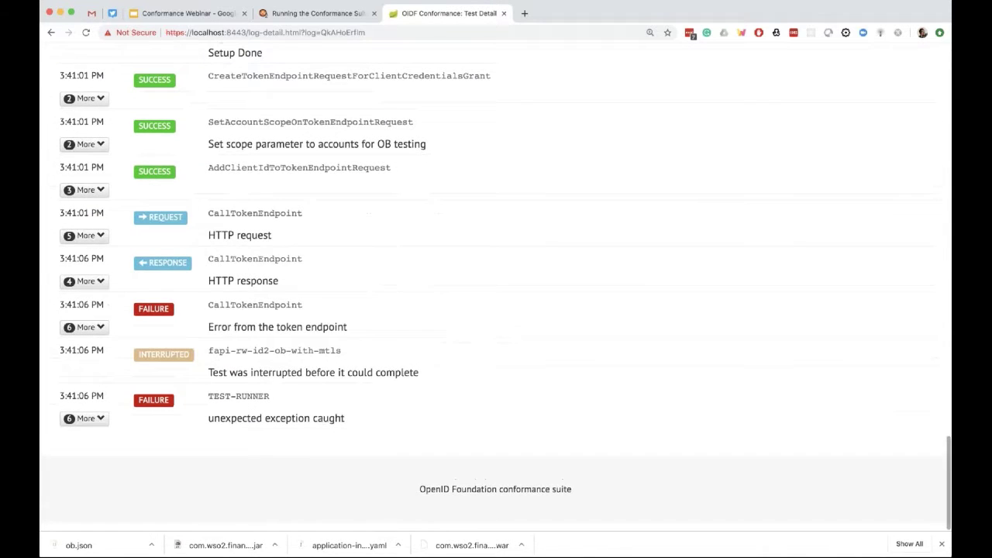
scroll(107, 284, "up", 1)
left_click(97, 289)
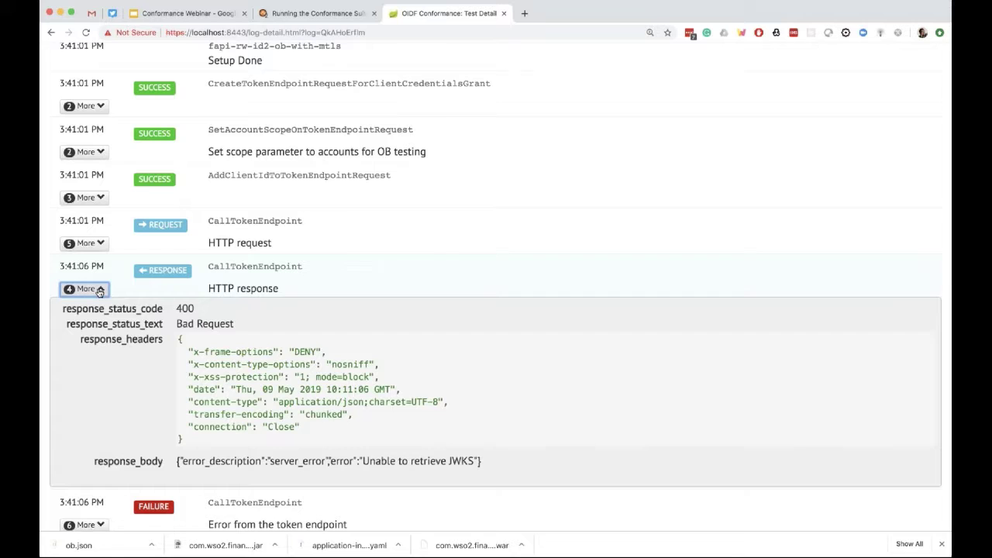
left_click(98, 289)
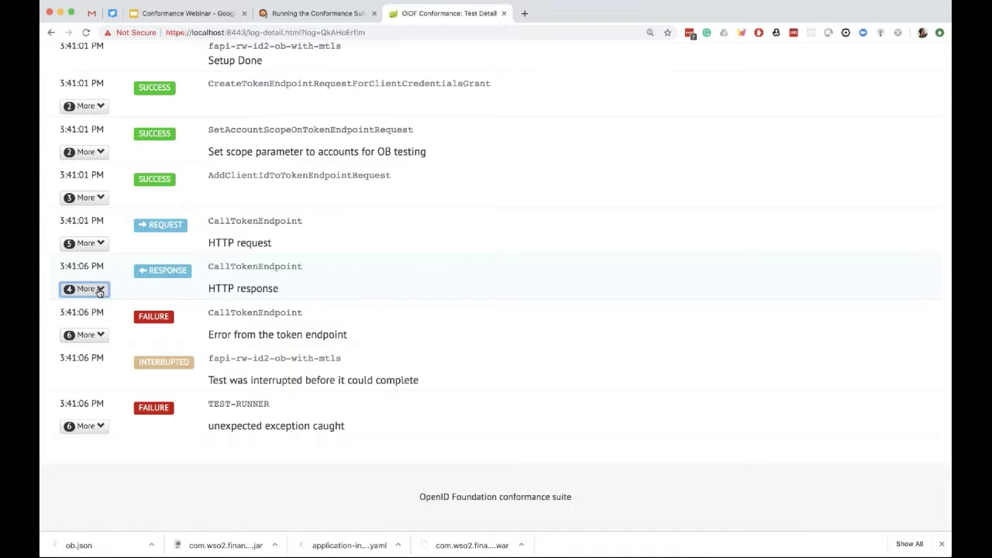
scroll(99, 293, "up", 1)
scroll(99, 293, "up", 5)
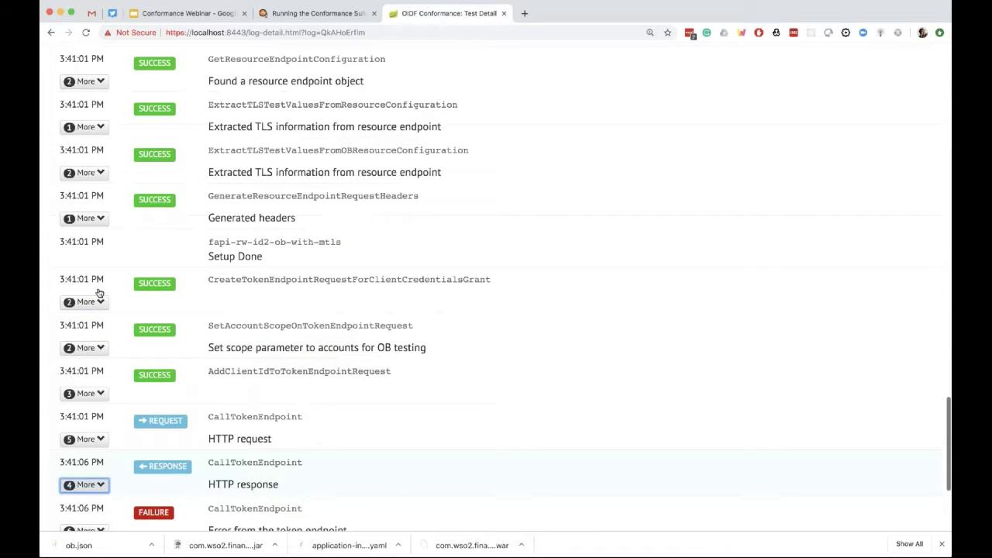
key("Home")
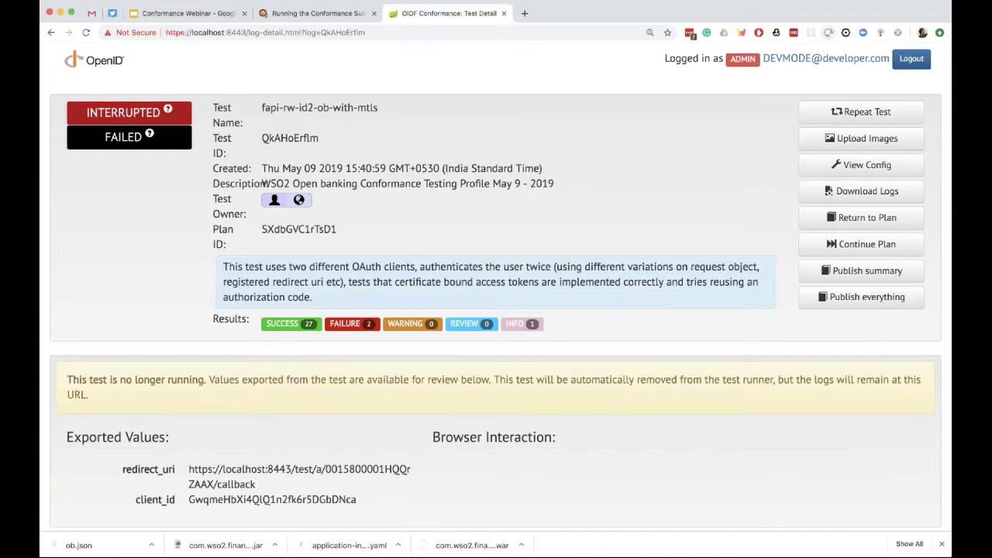
Step: Repeat the fapi-rw-id2-ob-with-mtls test and check its results, exported values and browser interaction section
left_click(861, 112)
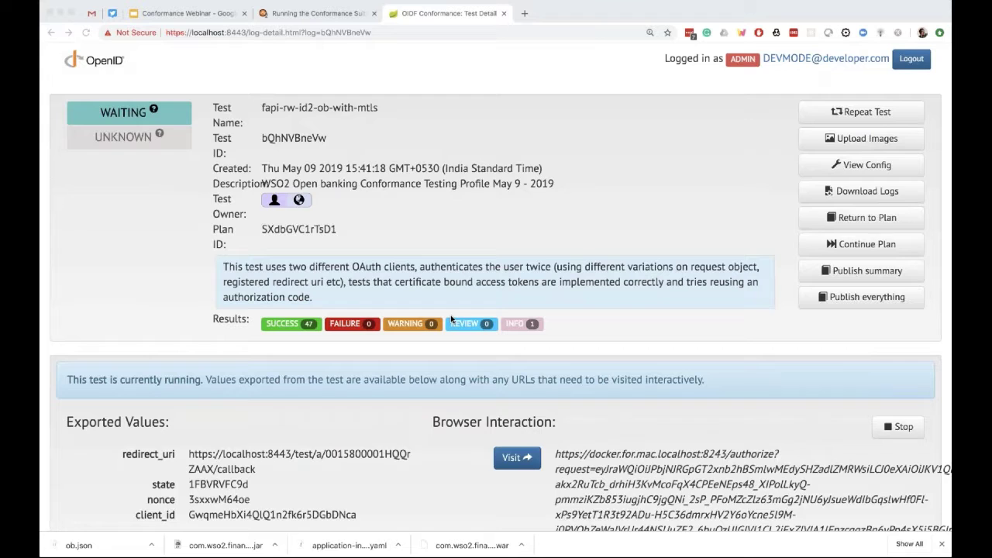
scroll(451, 319, "down", 5)
scroll(467, 359, "up", 5)
scroll(468, 359, "down", 5)
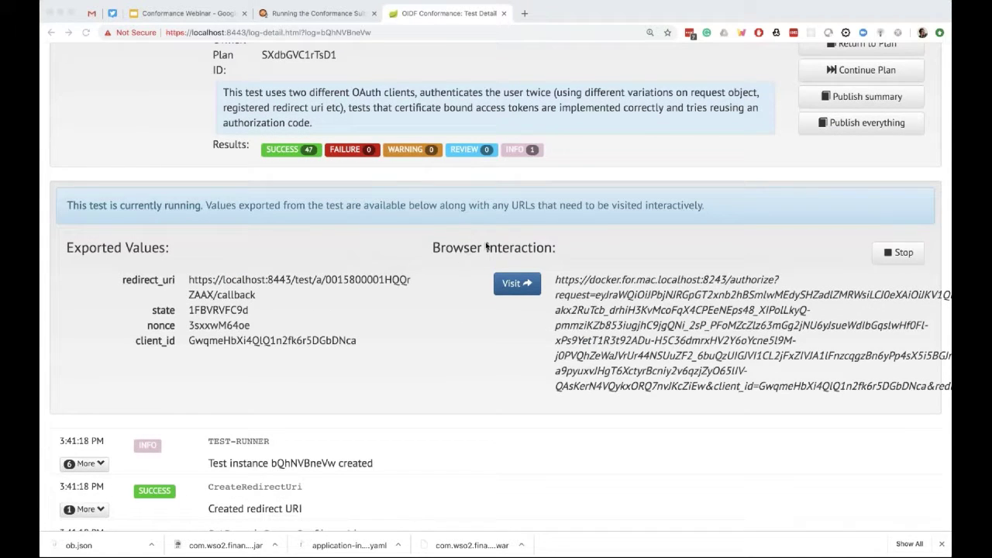
Step: Visit the test's authorization URL, sign in with the prefilled credentials and approve access to the first listed account
left_click(517, 283)
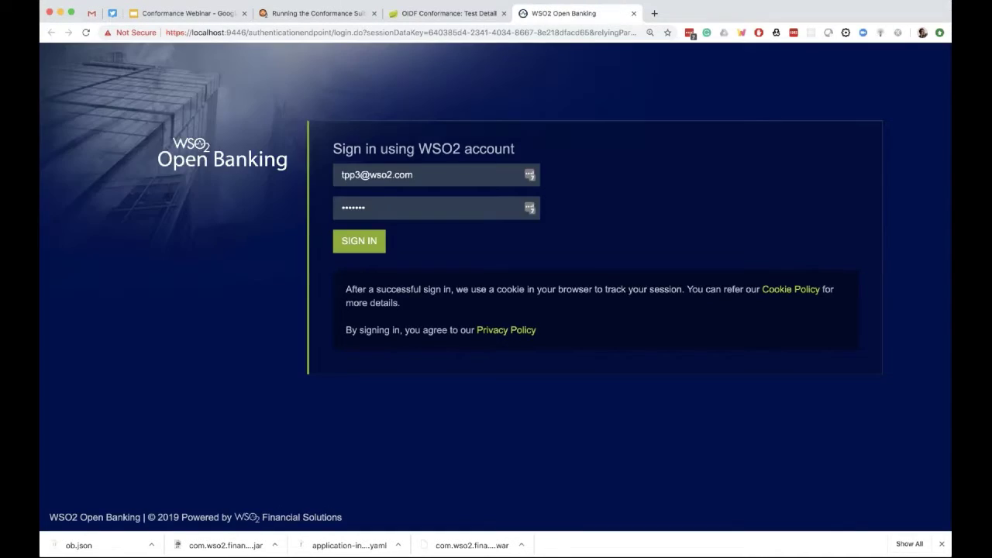
left_click(370, 246)
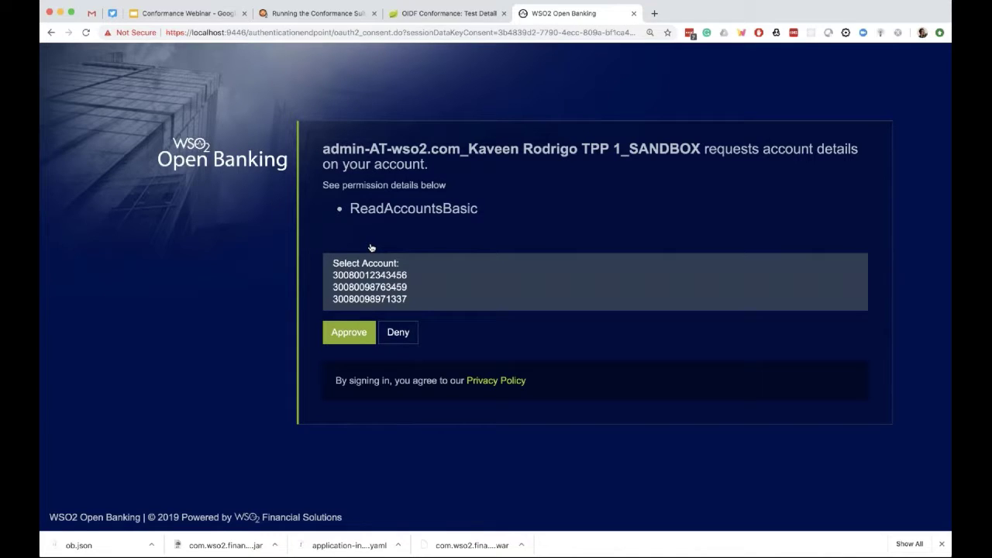
left_click(375, 276)
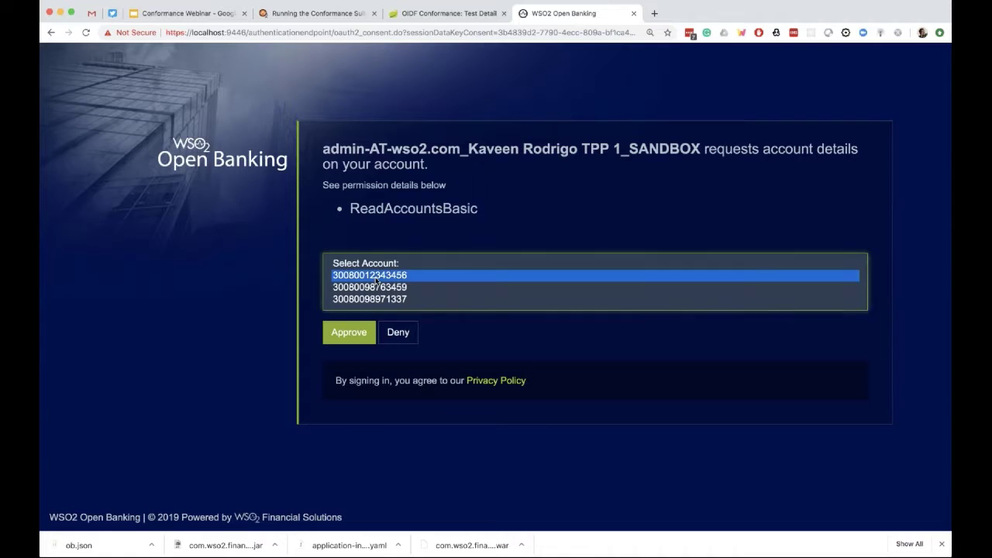
left_click(357, 333)
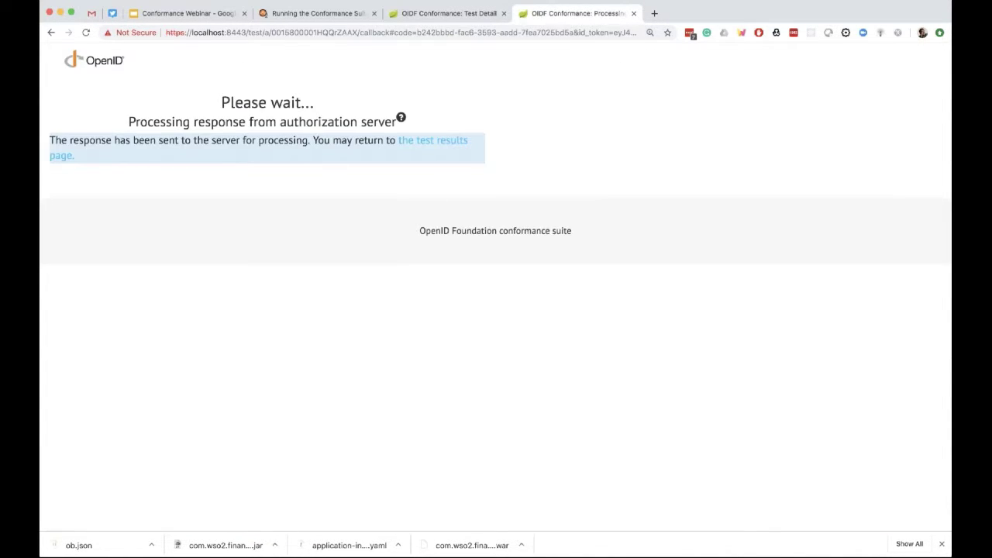
Step: Visit the test's remaining authorization URL, sign in with the prefilled credentials and approve access to the first two listed accounts
key("ctrl+shift+Tab")
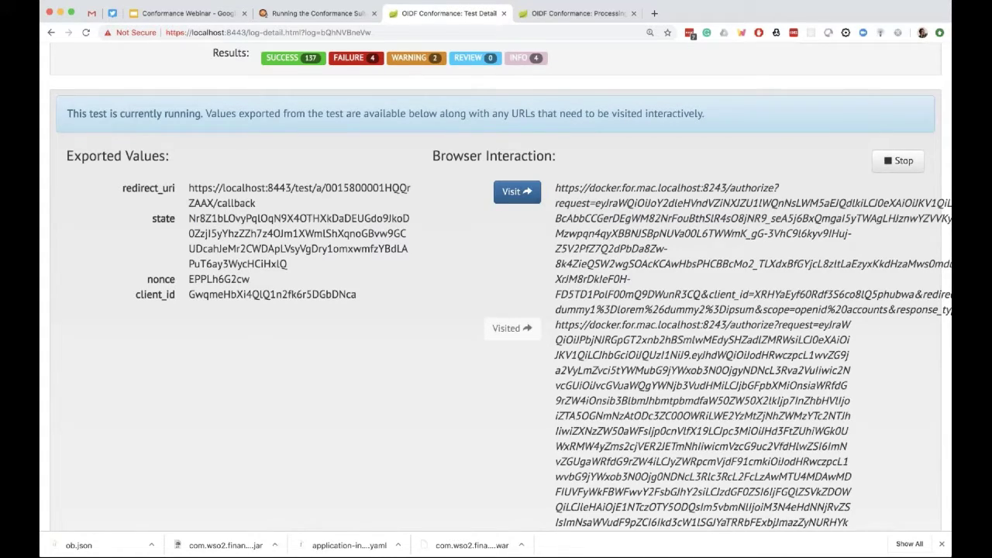
left_click(517, 191)
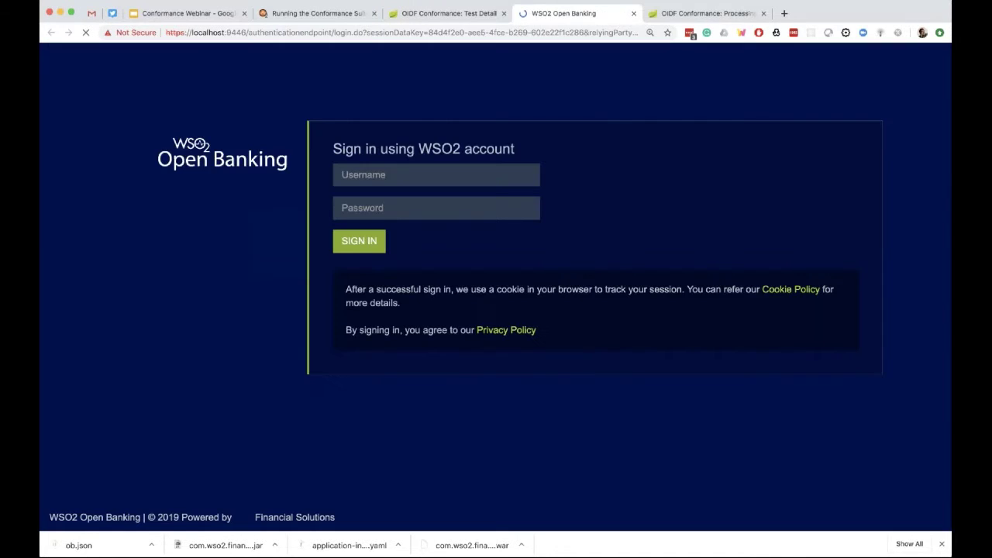
left_click(358, 240)
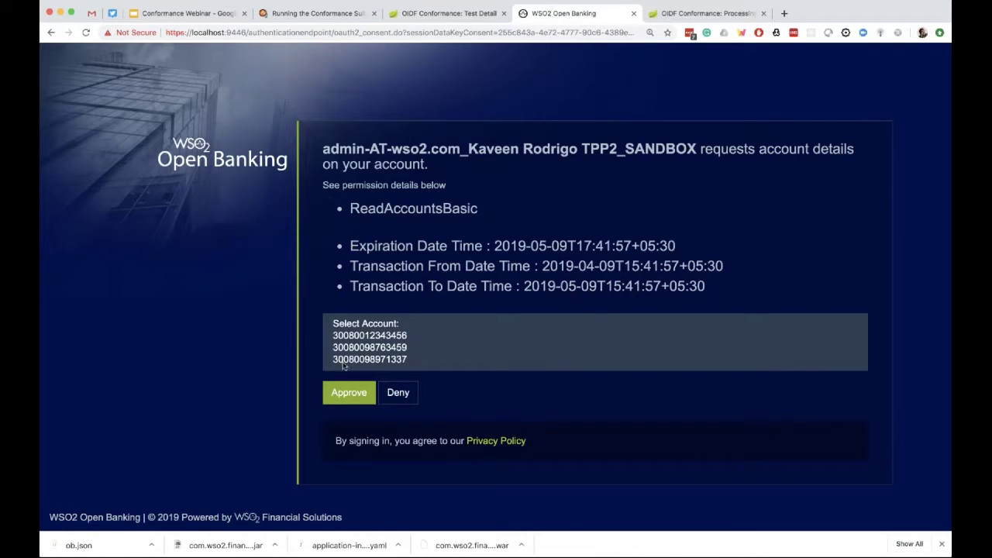
left_click(366, 336)
left_click(368, 347)
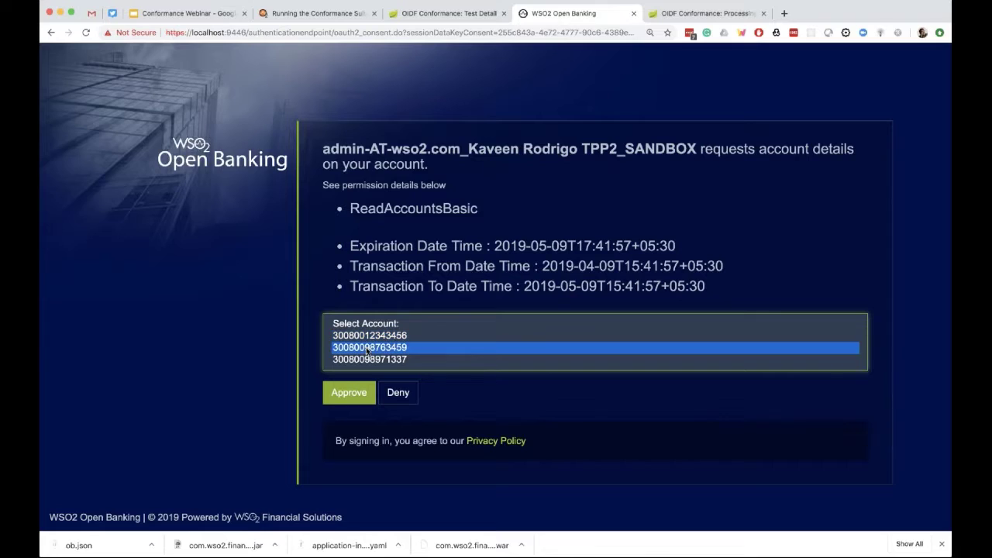
left_click(368, 336, "shift")
left_click(346, 392)
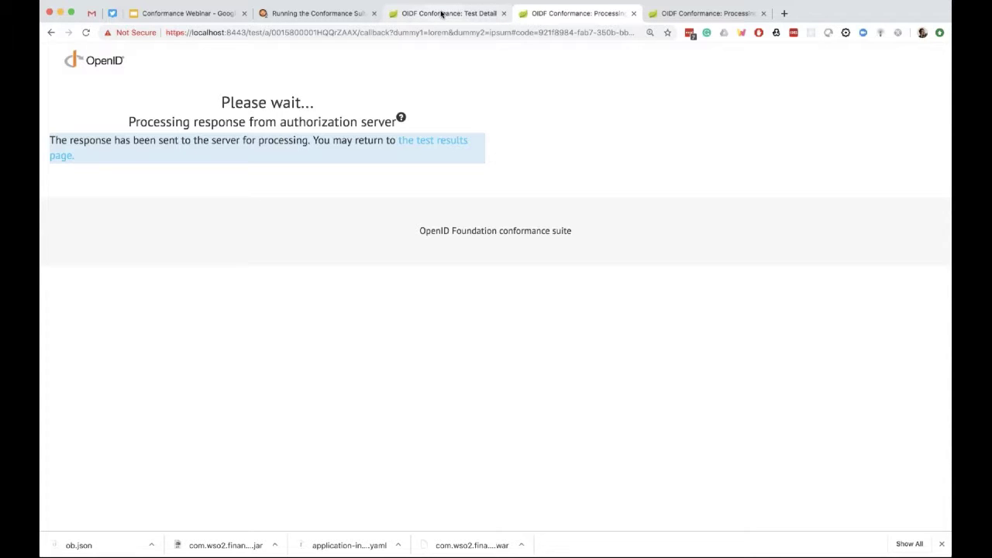
Step: Return to the test details and examine the log through its final entry, including the ID token validation checks
left_click(441, 13)
scroll(496, 287, "down", 15)
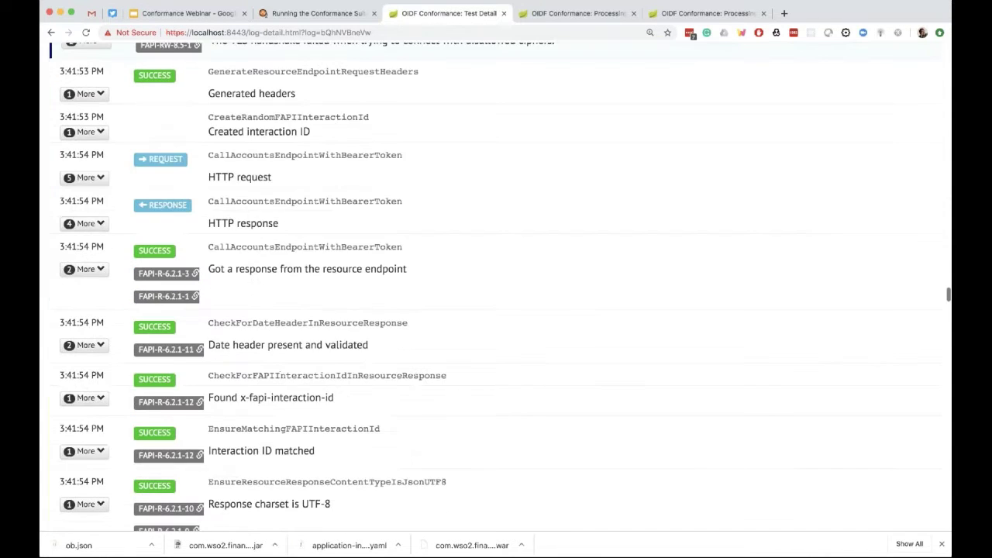
scroll(495, 287, "down", 20)
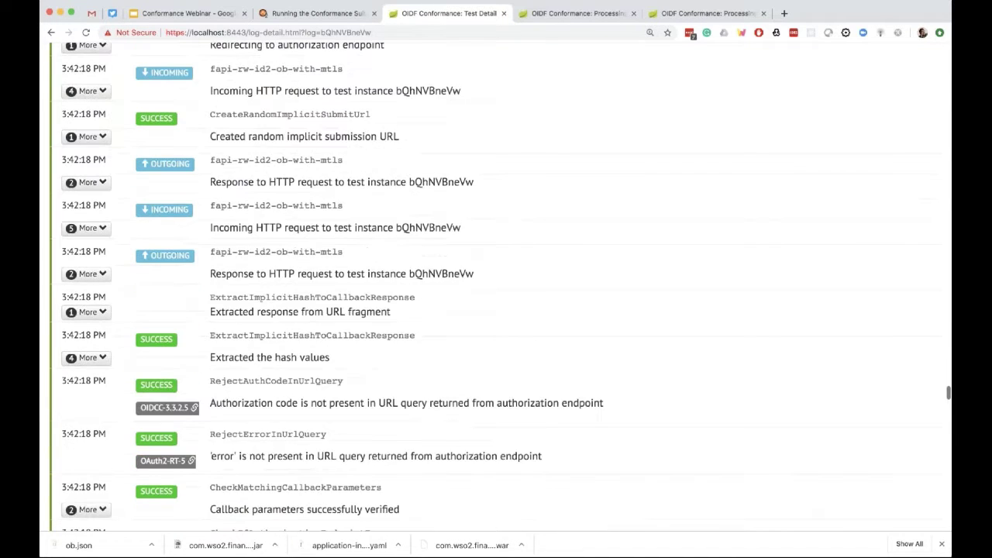
scroll(496, 287, "down", 5)
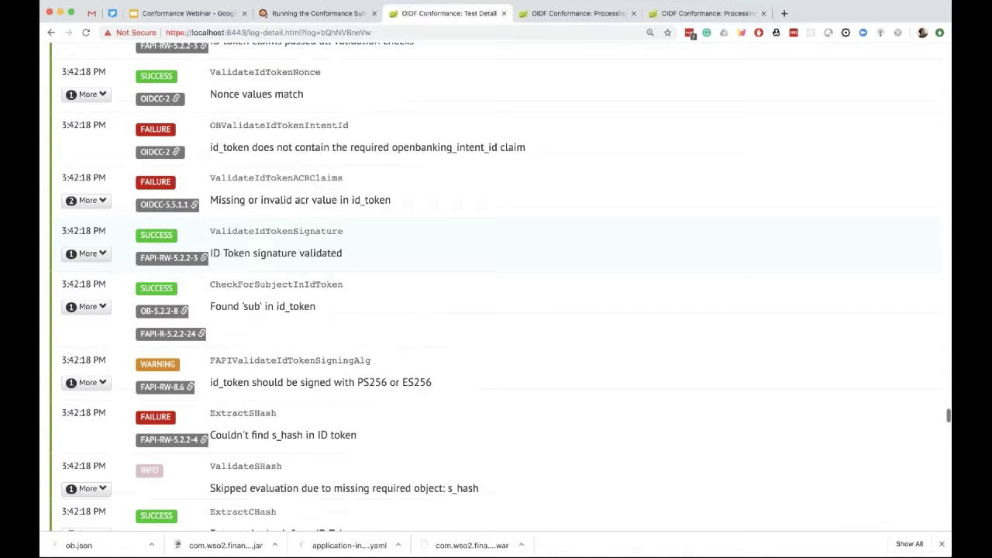
scroll(496, 286, "down", 3)
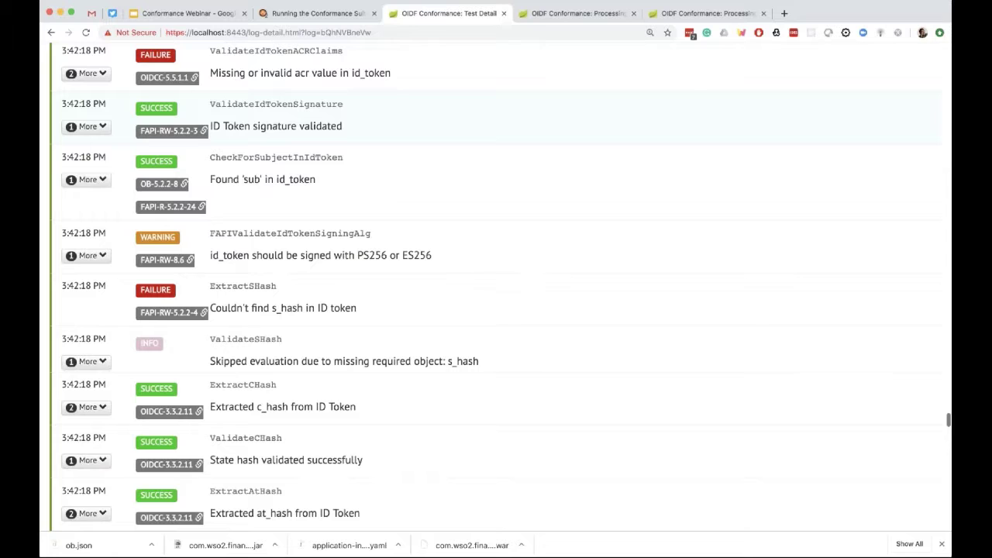
scroll(496, 286, "down", 15)
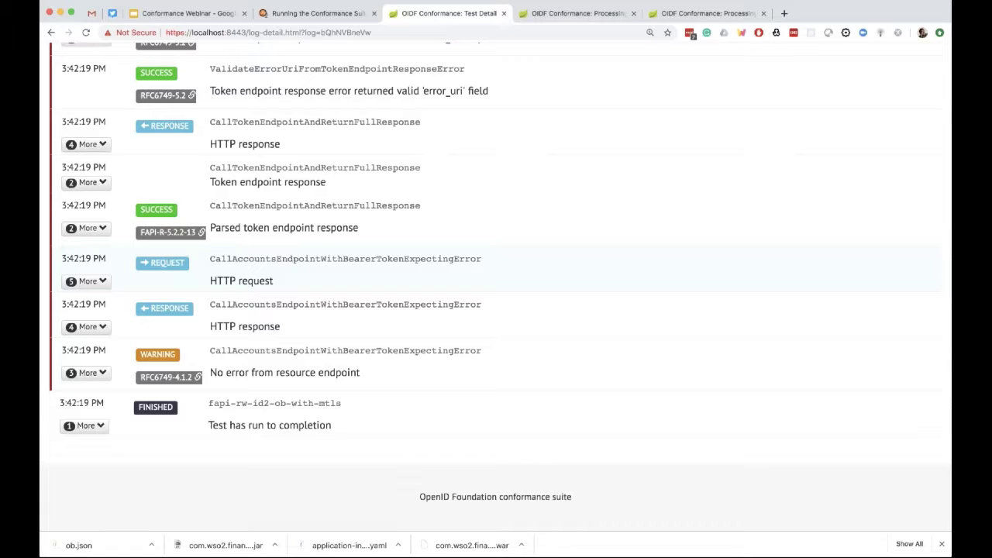
Step: Review the log backwards through the token endpoint and MTLS checks, and examine the test's overall status and results summary
scroll(496, 286, "up", 2)
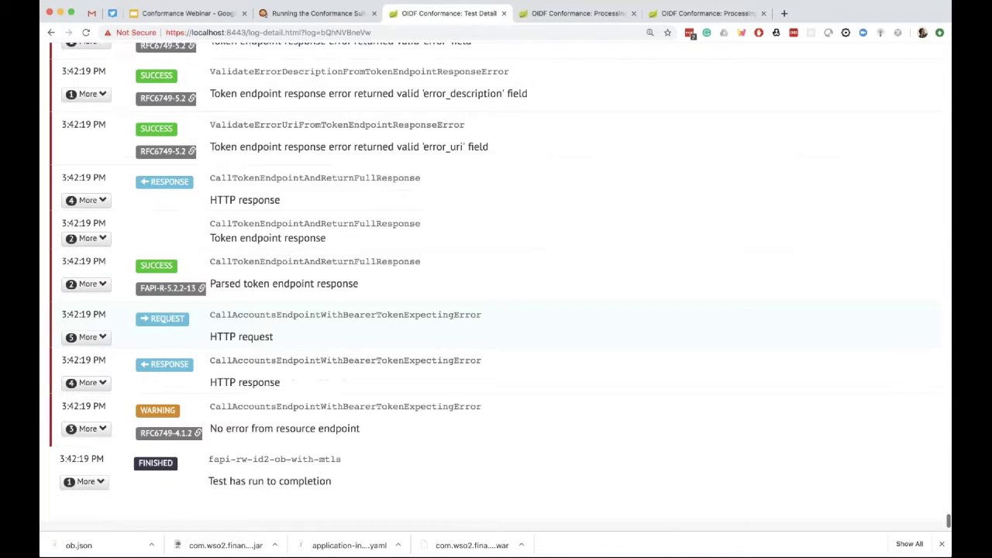
scroll(496, 287, "up", 10)
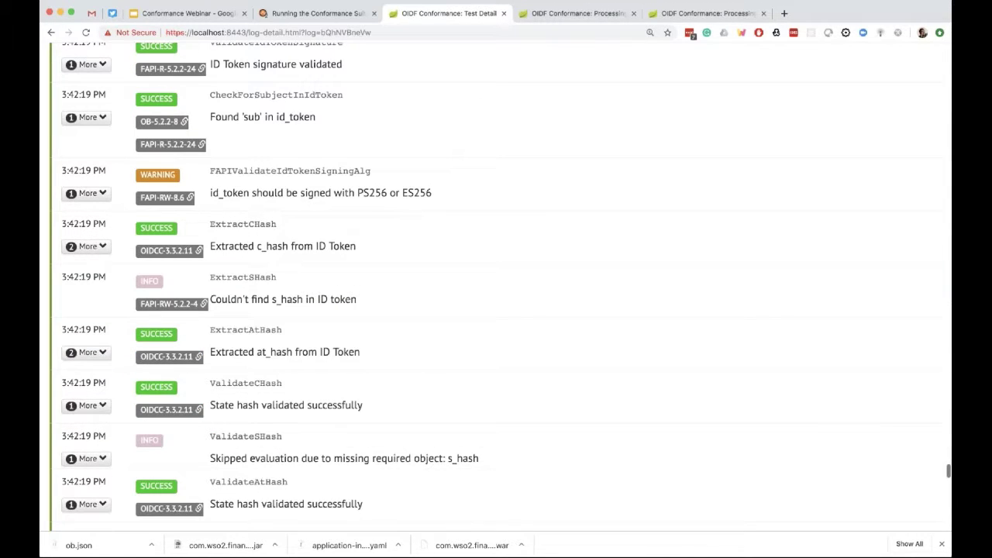
scroll(496, 287, "up", 10)
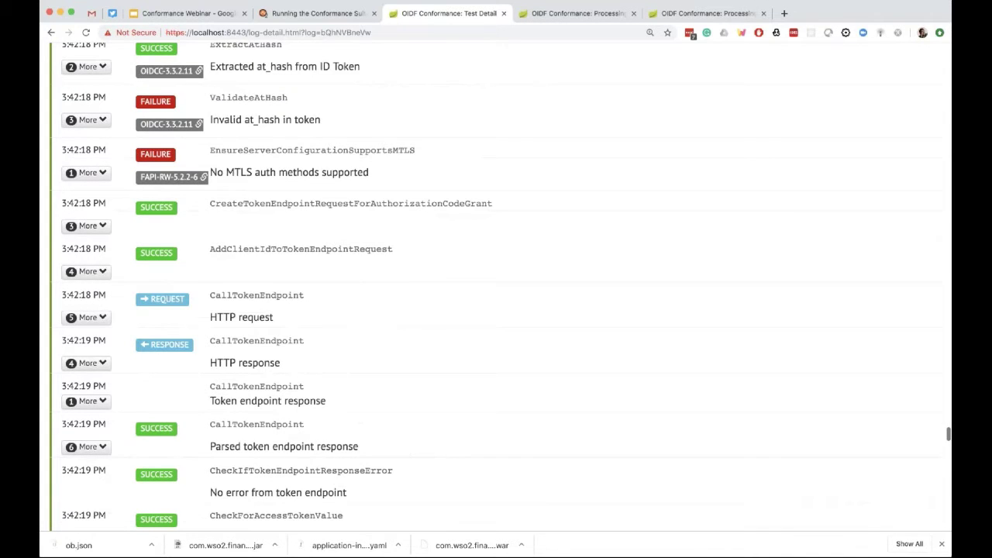
scroll(496, 287, "up", 20)
scroll(496, 287, "down", 5)
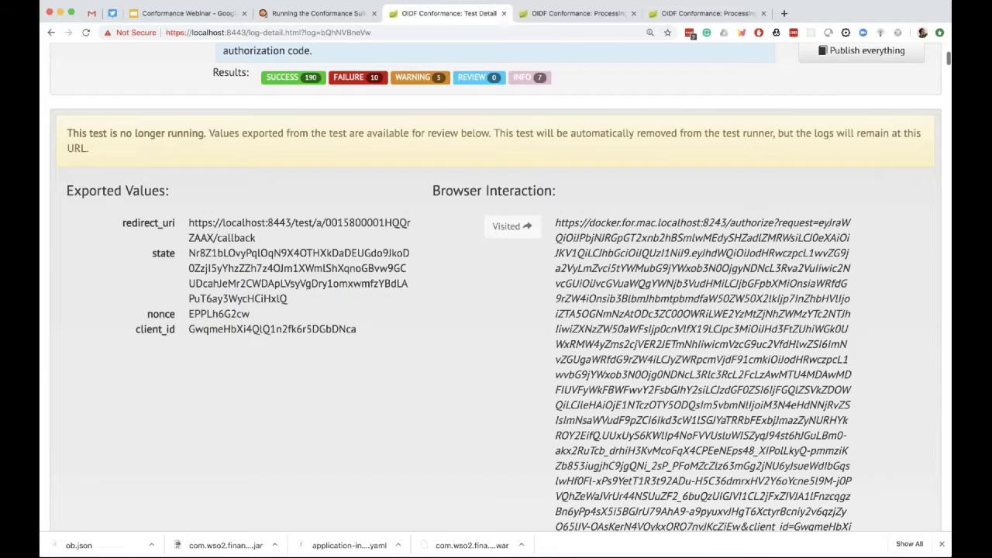
scroll(496, 287, "up", 2)
scroll(829, 64, "up", 5)
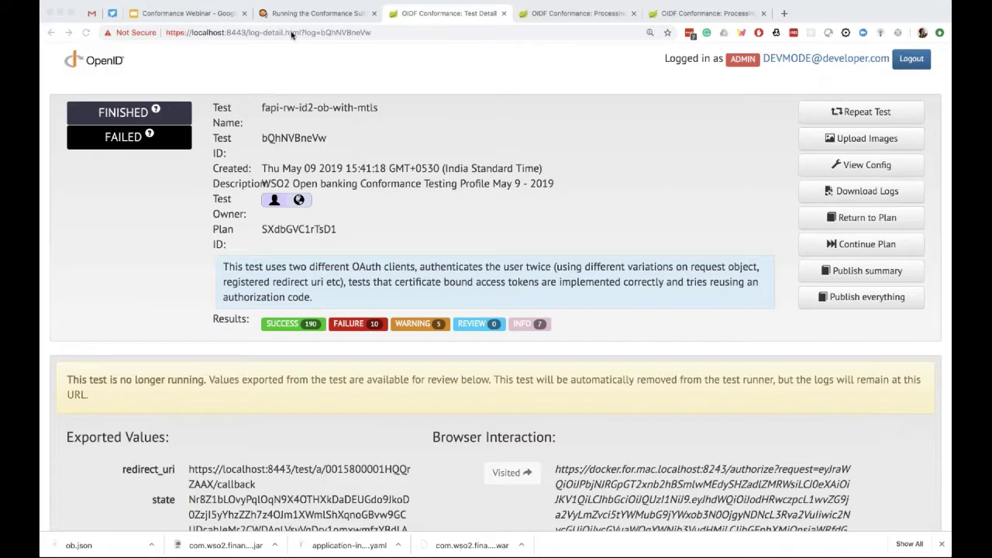
Step: Switch to the Conformance Webinar presentation in Google Slides, present it from the Demo slide and turn on the laser pointer
left_click(189, 13)
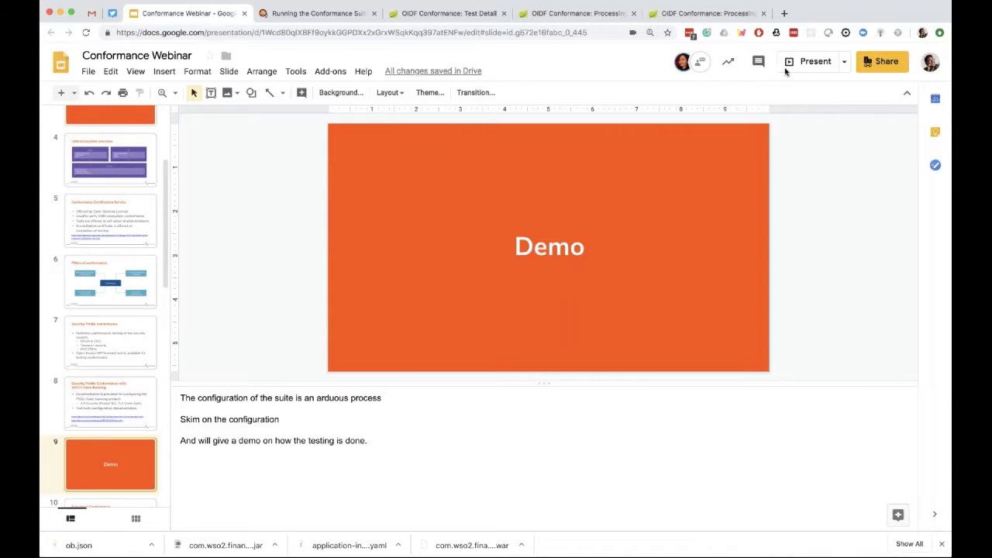
left_click(809, 61)
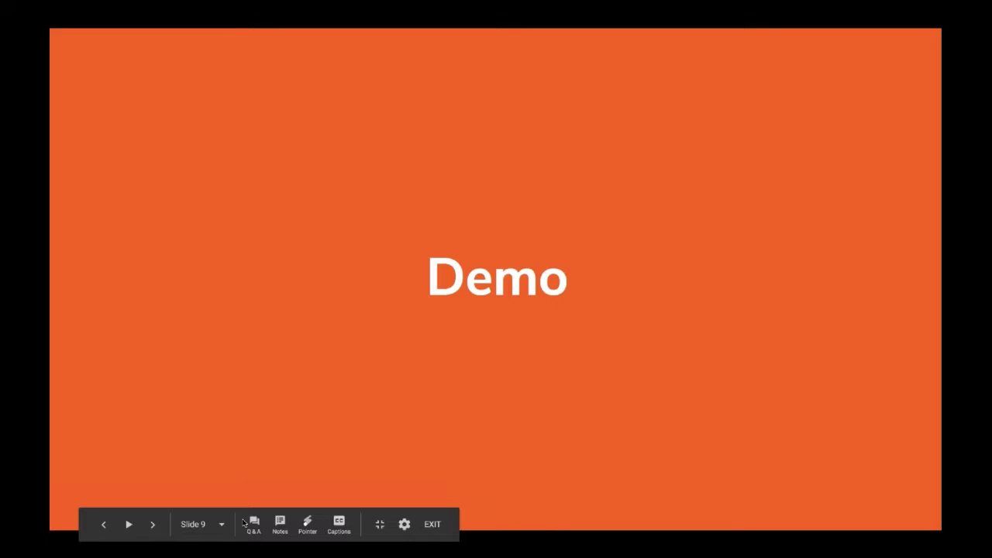
left_click(308, 524)
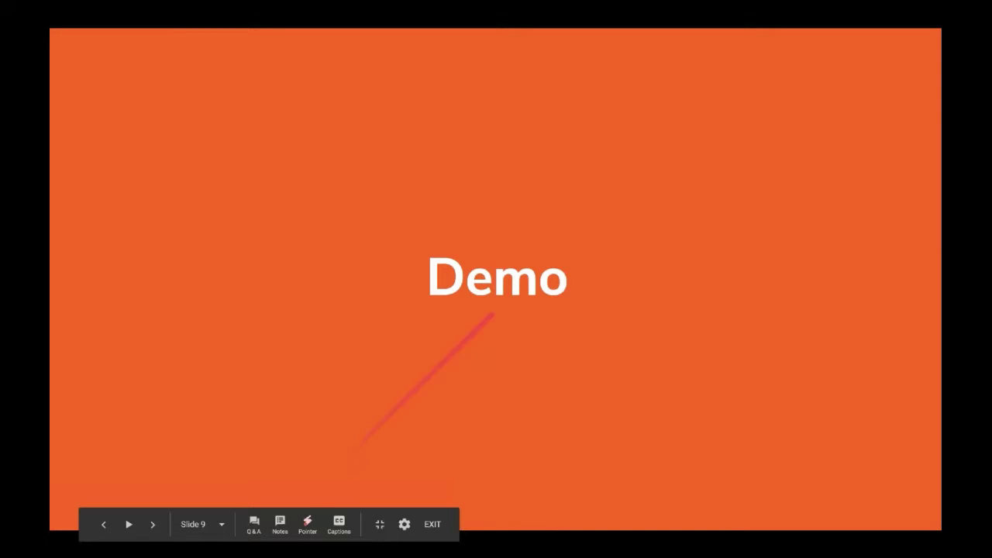